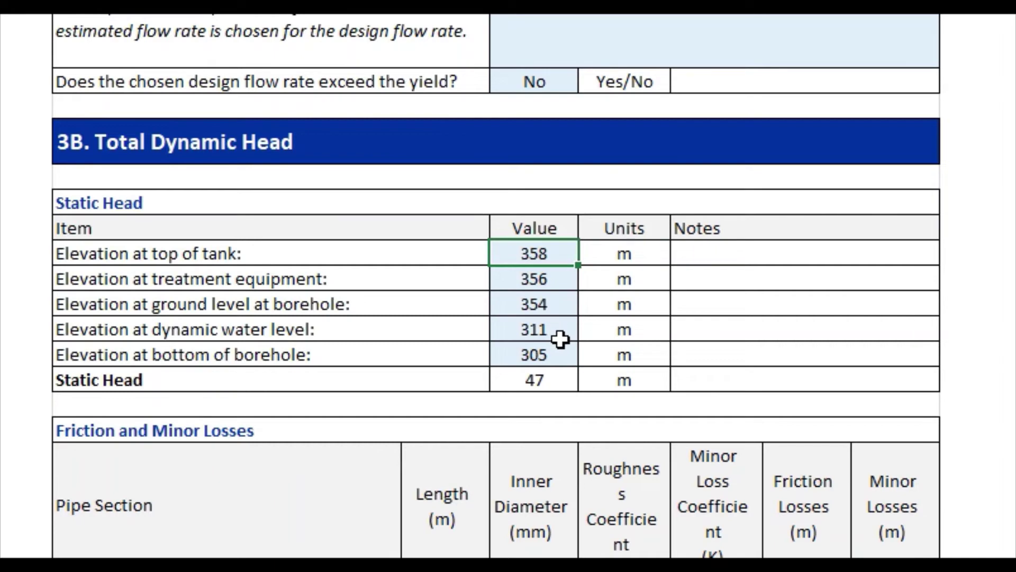
# Review the Static Head elevations from the top of the tank to the dynamic water level.
pyautogui.press('Down')
pyautogui.press('Down')
pyautogui.press('Down')
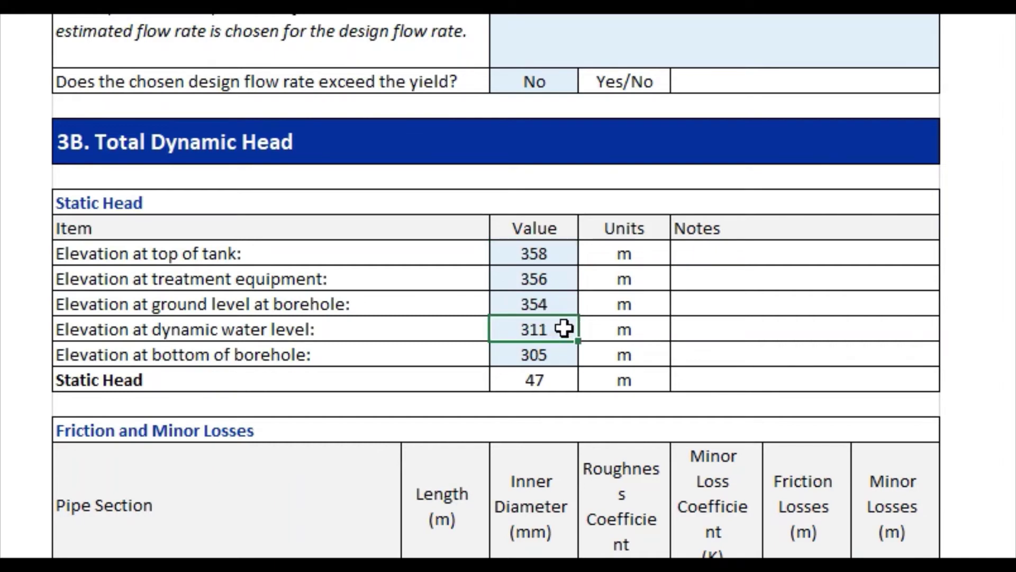
# Review the four pipe sections in the Friction and Minor Losses table, from pump to well cap through to the top of the tank.
pyautogui.scroll(-2, 642, 296)
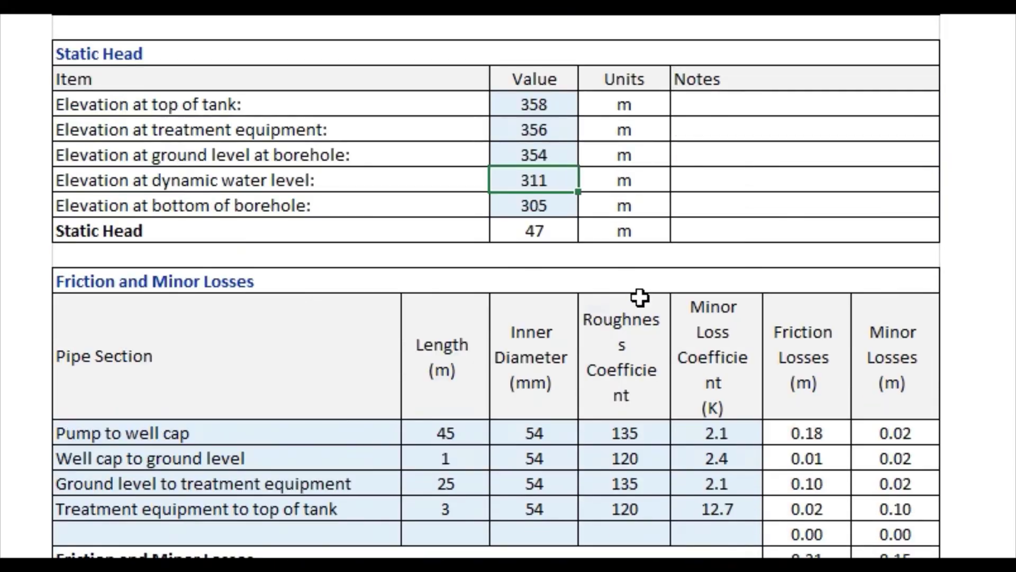
pyautogui.scroll(-1, 625, 294)
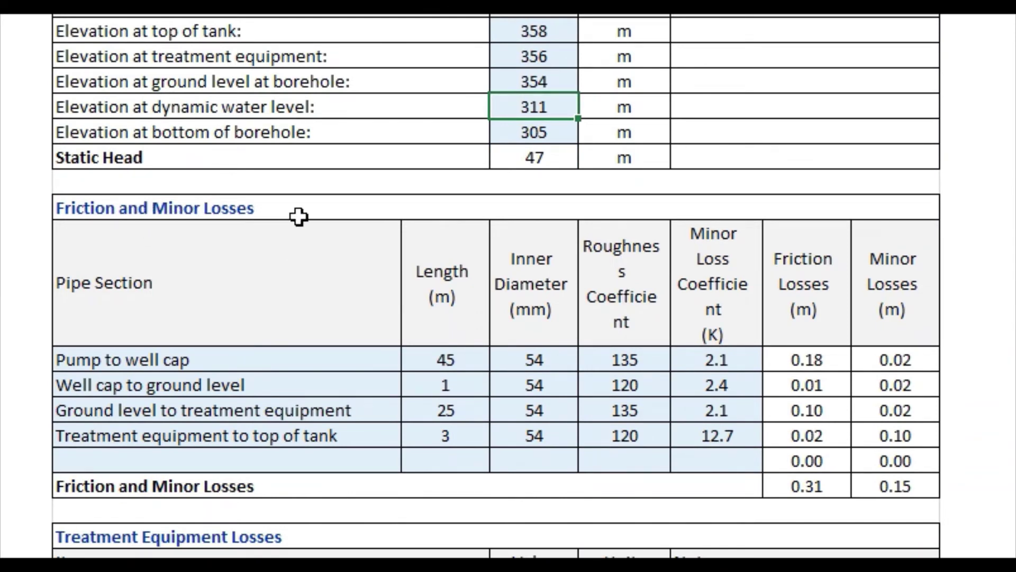
pyautogui.click(333, 359)
pyautogui.moveTo(333, 360)
pyautogui.mouseDown()
pyautogui.moveTo(674, 447)
pyautogui.moveTo(731, 449)
pyautogui.moveTo(320, 368)
pyautogui.moveTo(320, 359)
pyautogui.mouseUp()
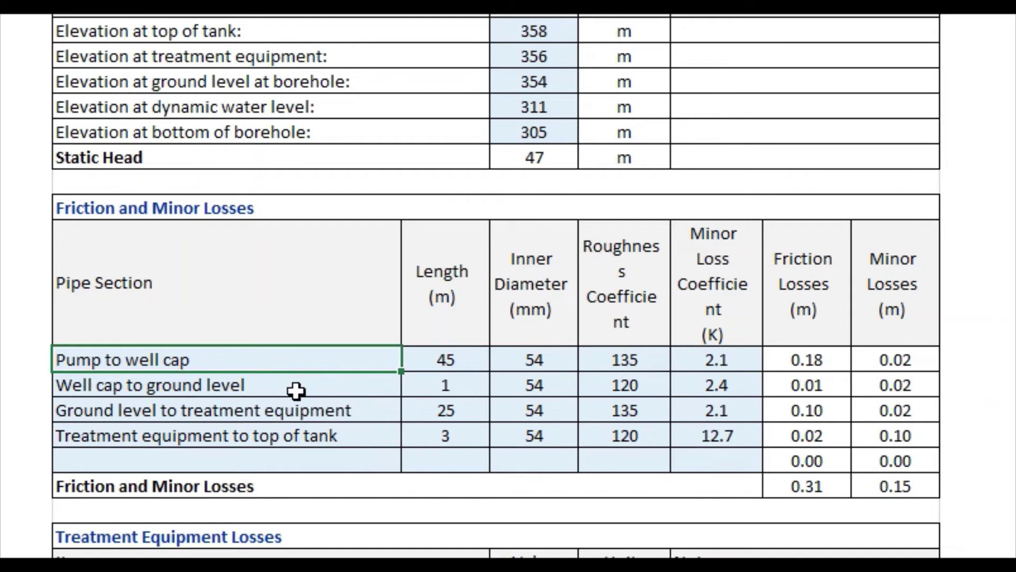
pyautogui.click(303, 389)
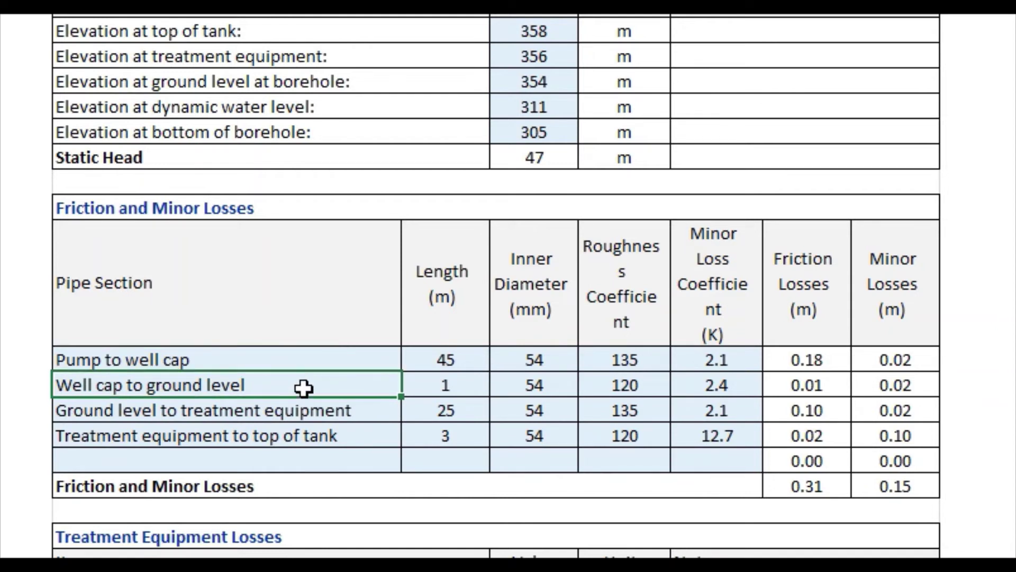
pyautogui.click(367, 414)
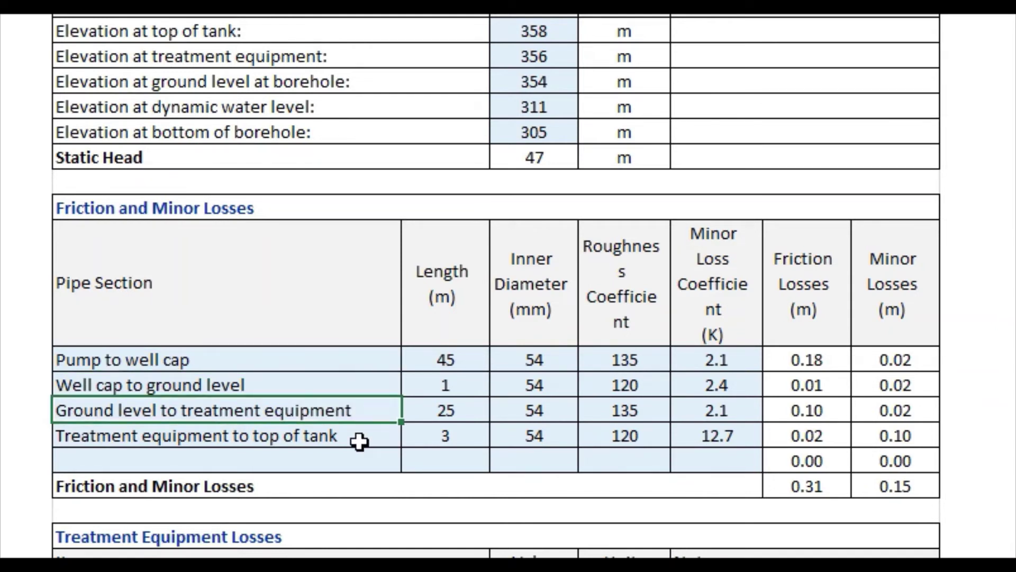
pyautogui.click(363, 438)
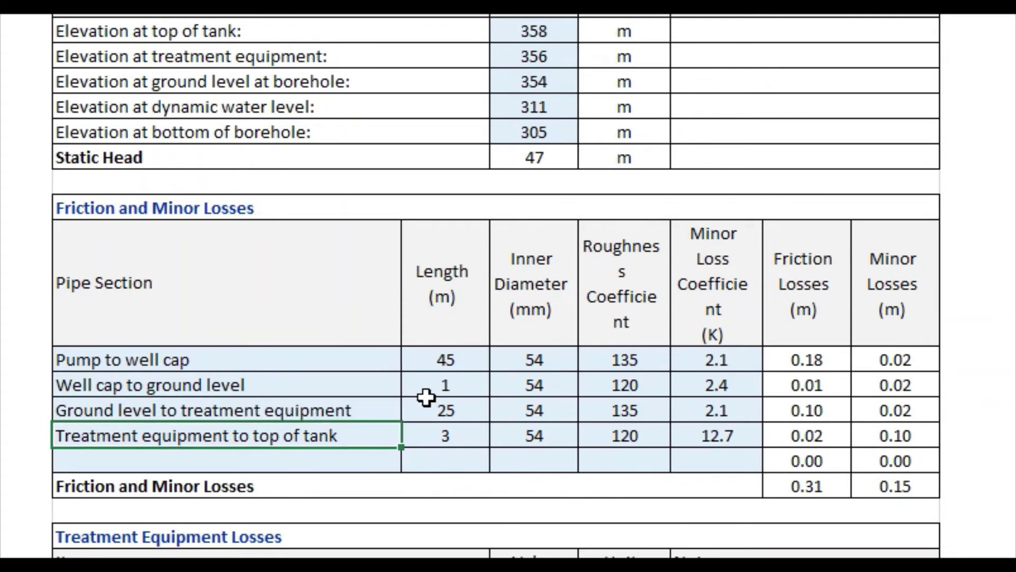
# Examine the length, inner diameter, roughness coefficient and minor loss coefficient inputs for the pipe sections.
pyautogui.click(461, 305)
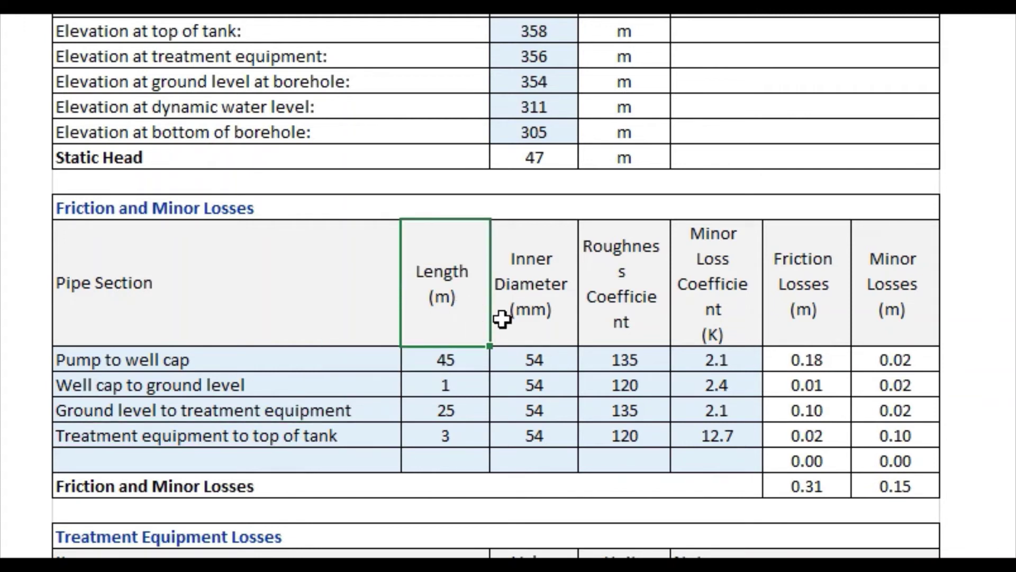
pyautogui.click(548, 314)
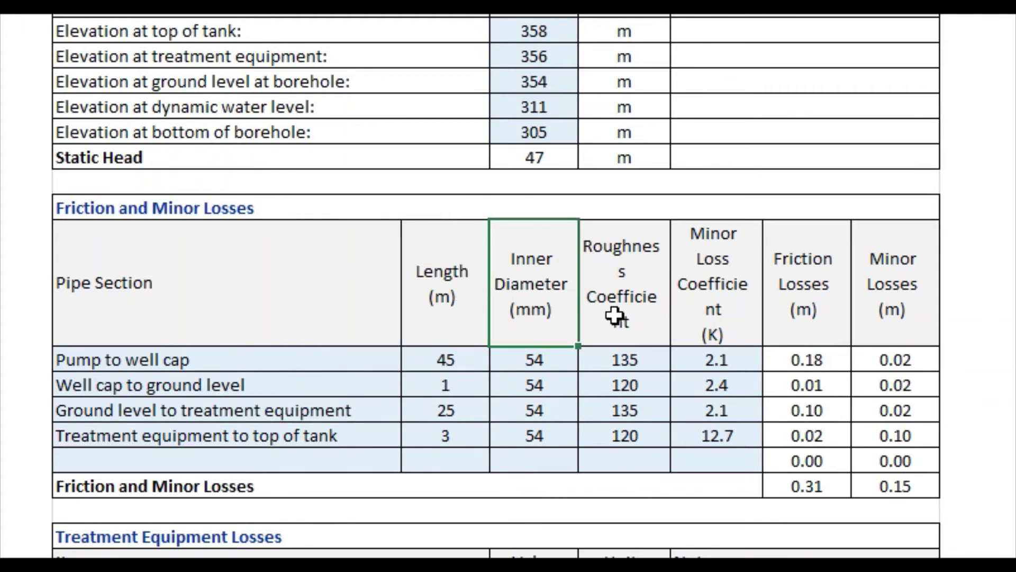
pyautogui.click(640, 316)
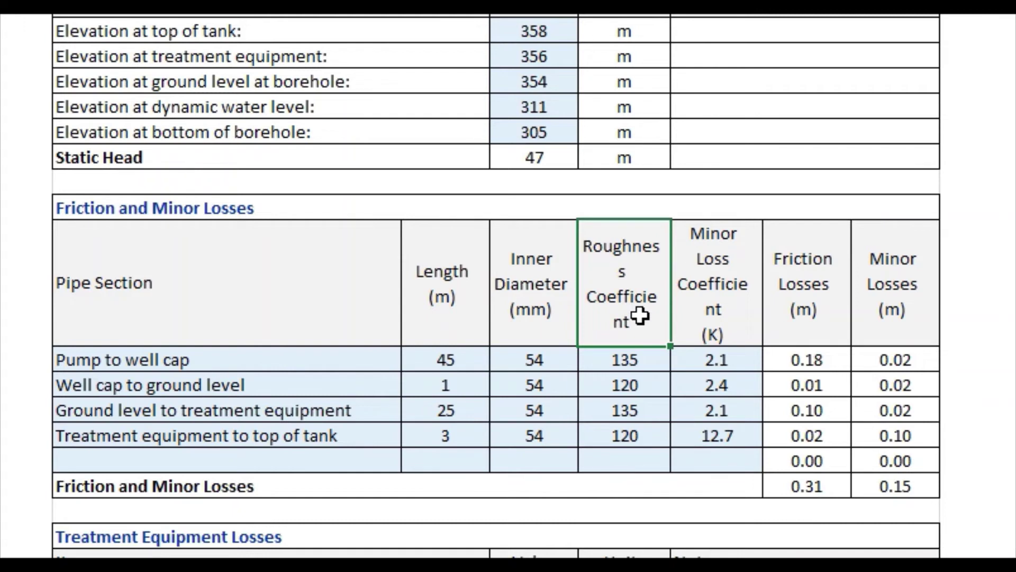
pyautogui.click(719, 306)
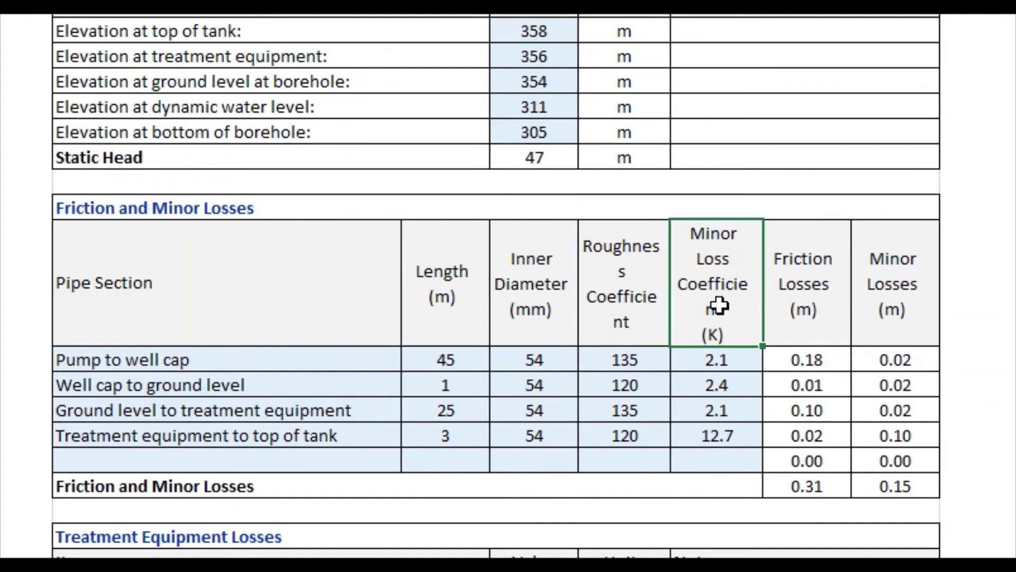
pyautogui.click(646, 304)
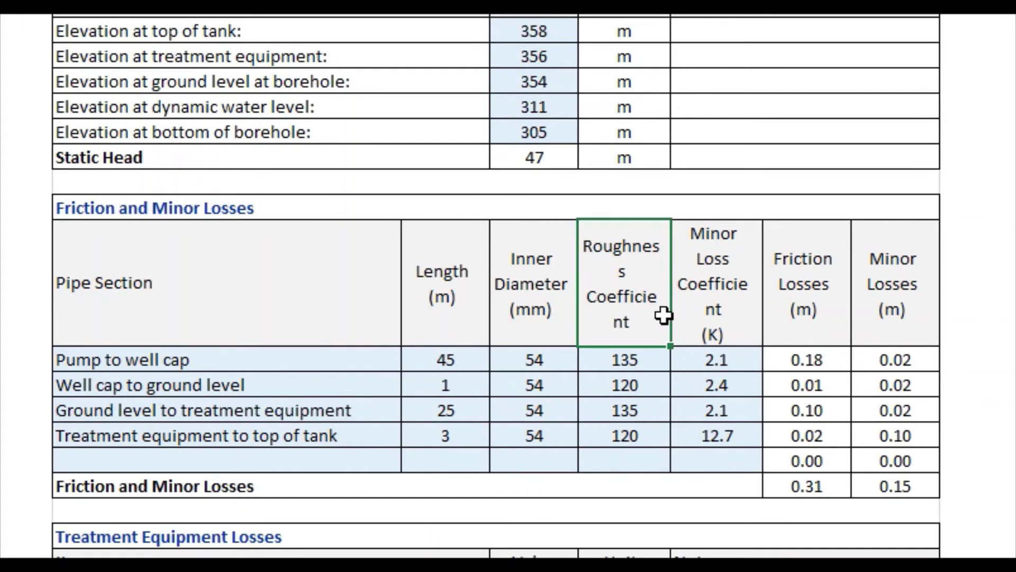
pyautogui.moveTo(664, 315); pyautogui.dragTo(717, 436)
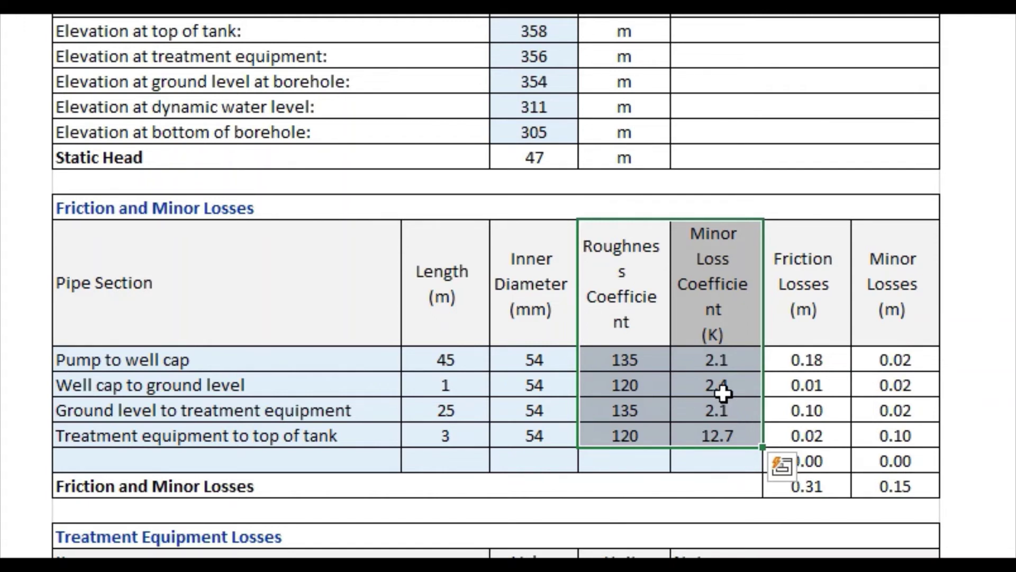
pyautogui.moveTo(655, 312); pyautogui.dragTo(661, 440)
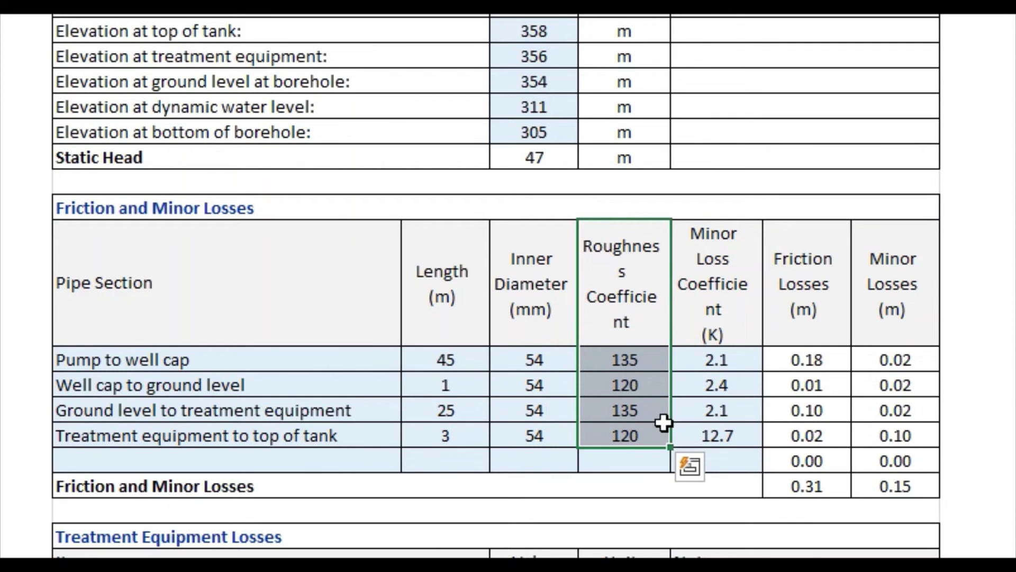
pyautogui.click(653, 364)
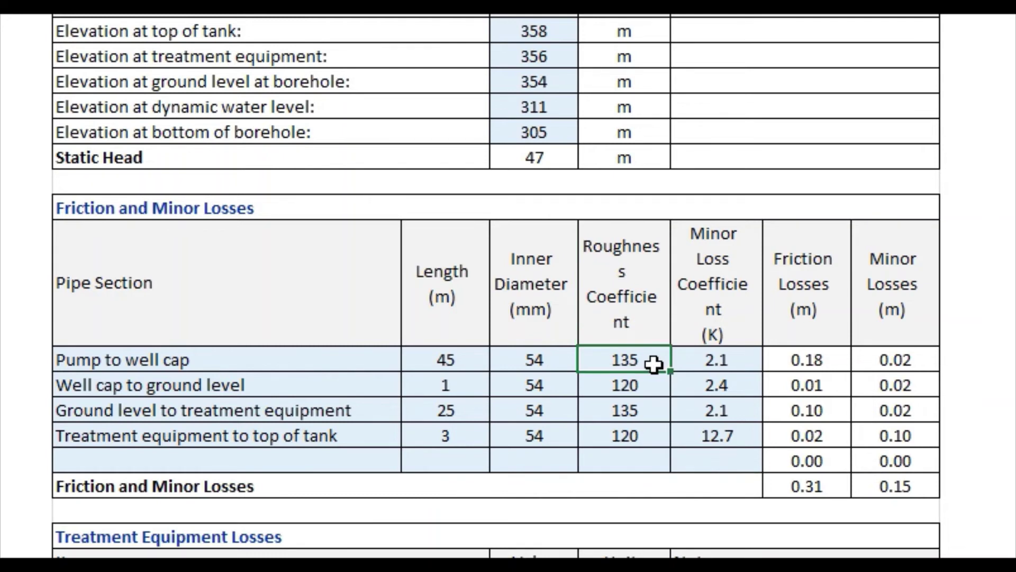
pyautogui.click(647, 390)
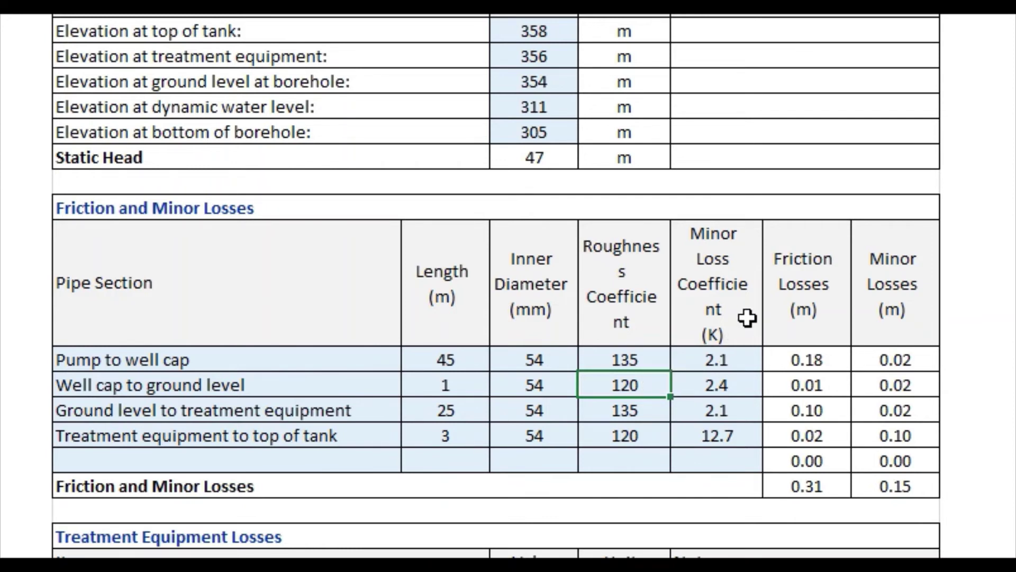
pyautogui.click(749, 363)
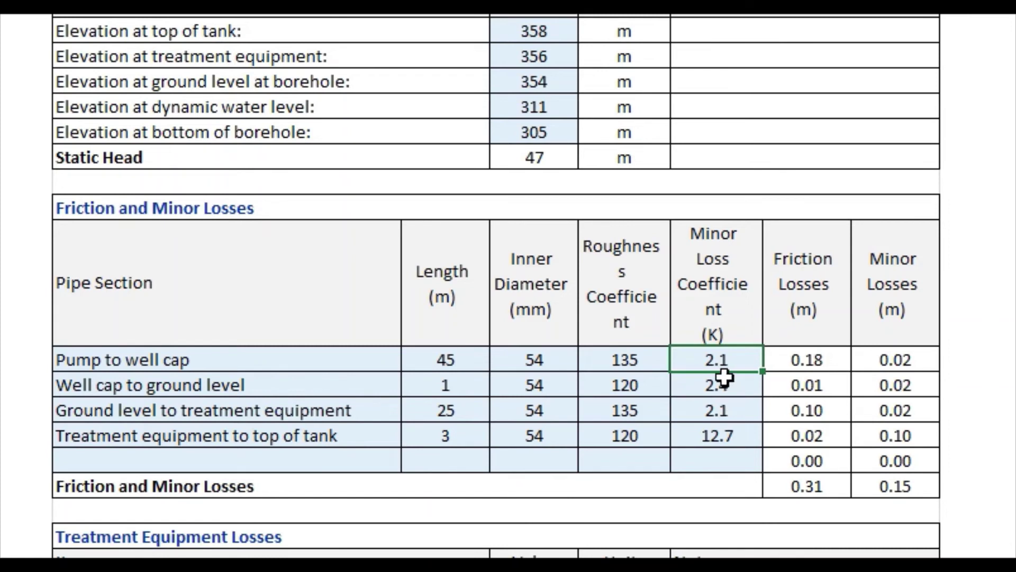
pyautogui.moveTo(742, 360); pyautogui.dragTo(722, 437)
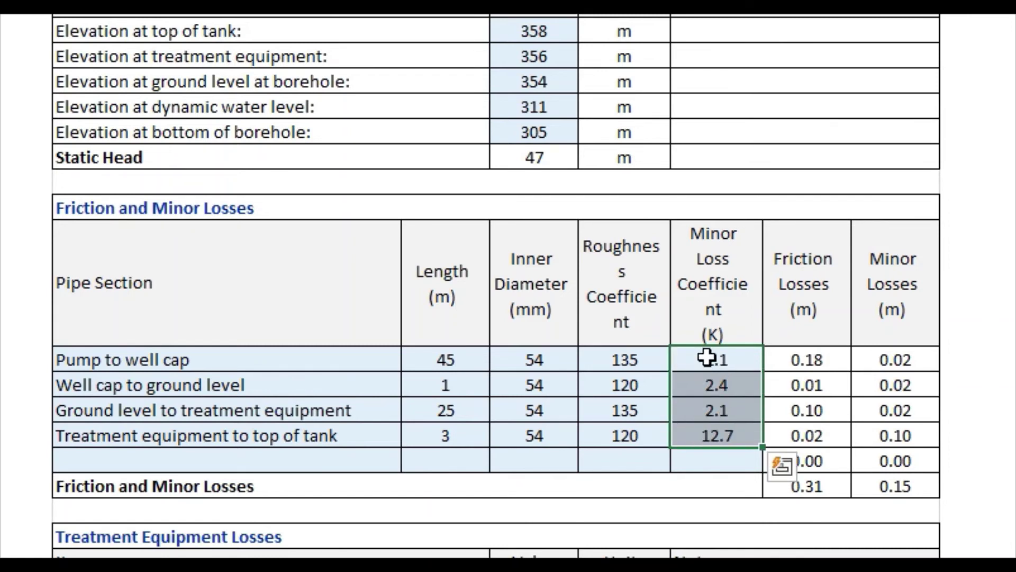
# Check the calculated friction losses and minor losses per pipe section and their totals row.
pyautogui.moveTo(819, 291); pyautogui.dragTo(819, 485)
pyautogui.moveTo(885, 314); pyautogui.dragTo(896, 484)
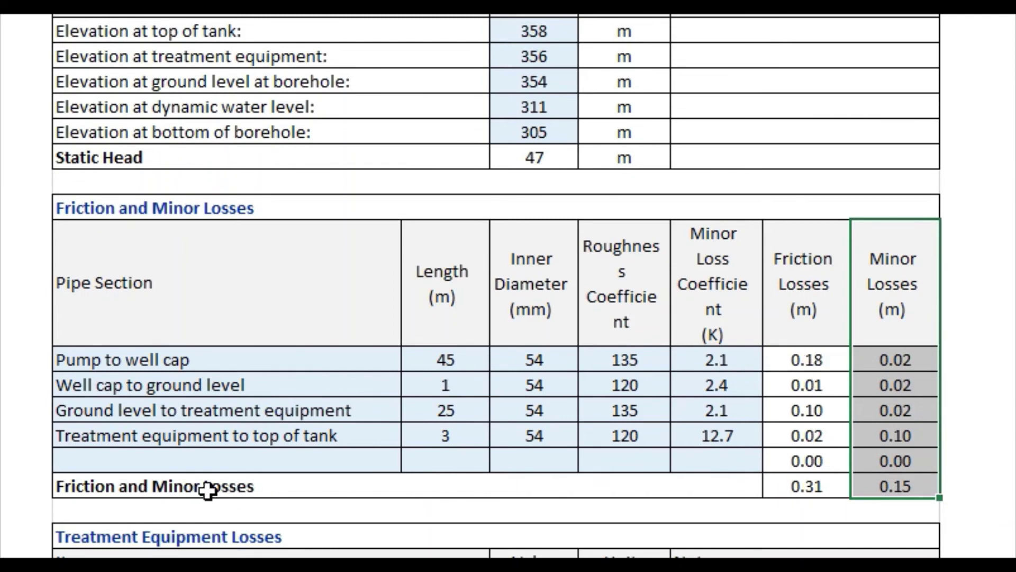
pyautogui.moveTo(208, 485)
pyautogui.mouseDown()
pyautogui.moveTo(779, 508)
pyautogui.moveTo(887, 485)
pyautogui.mouseUp()
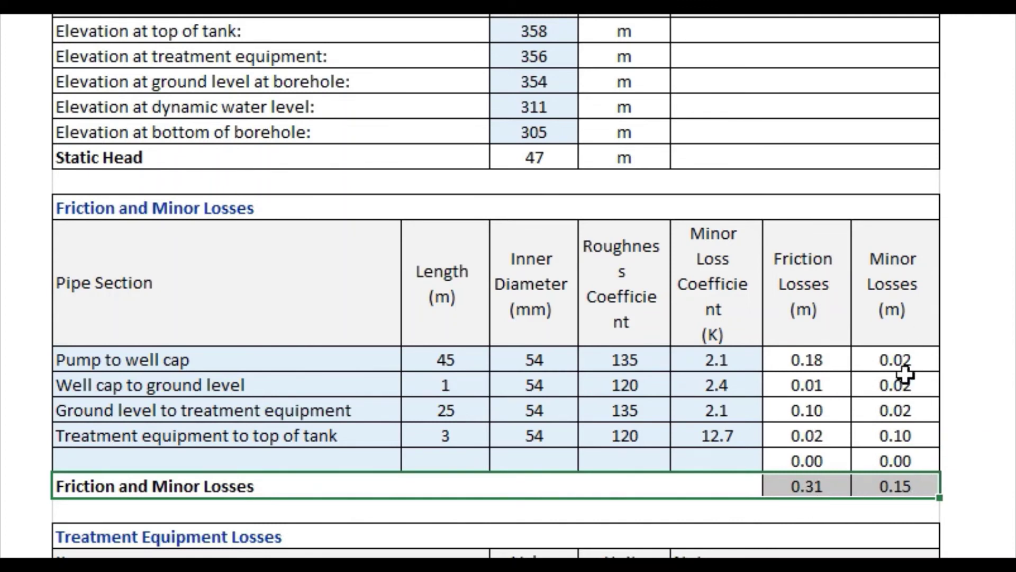
# Examine the two Treatment Equipment Losses inputs and the chosen design flow rate, and find the Total Dynamic Head result.
pyautogui.scroll(-1, 889, 333)
pyautogui.scroll(-1, 887, 334)
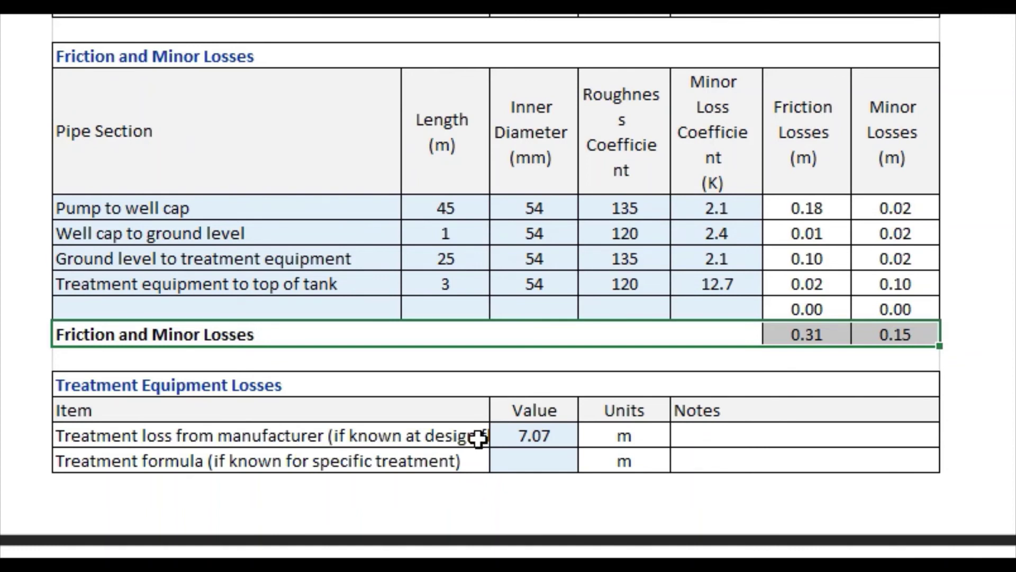
pyautogui.click(500, 436)
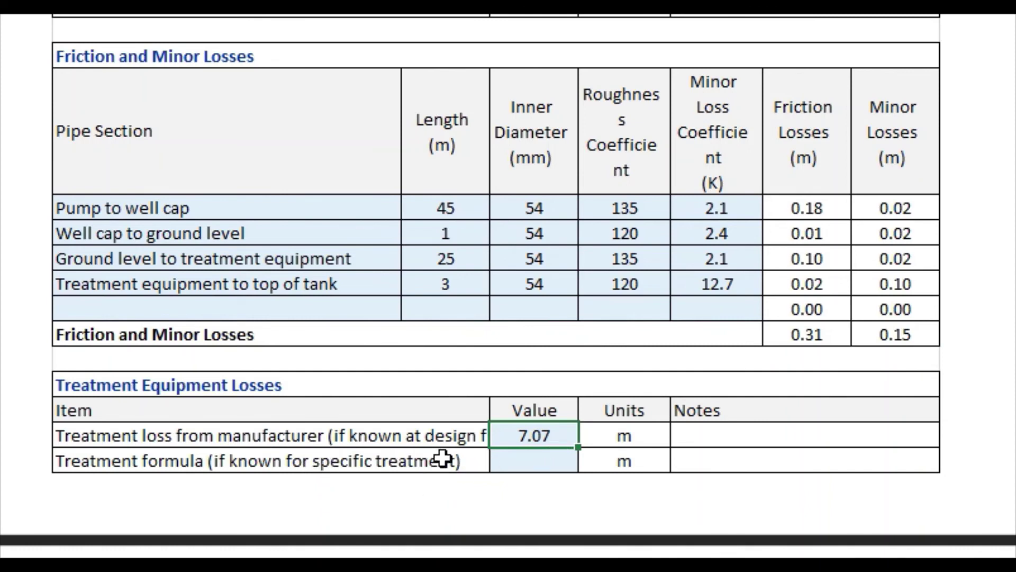
pyautogui.click(536, 461)
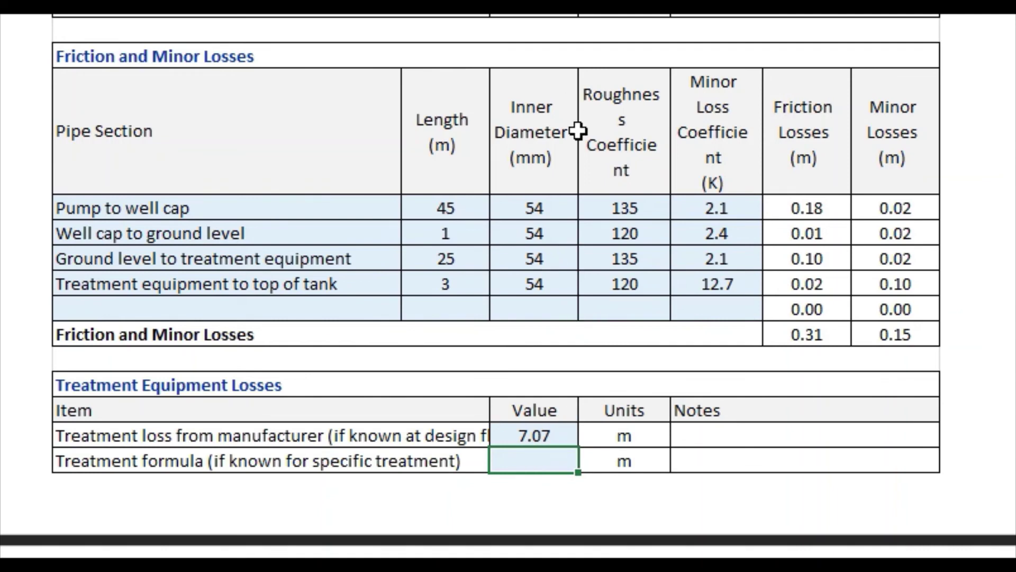
pyautogui.scroll(15, 568, 152)
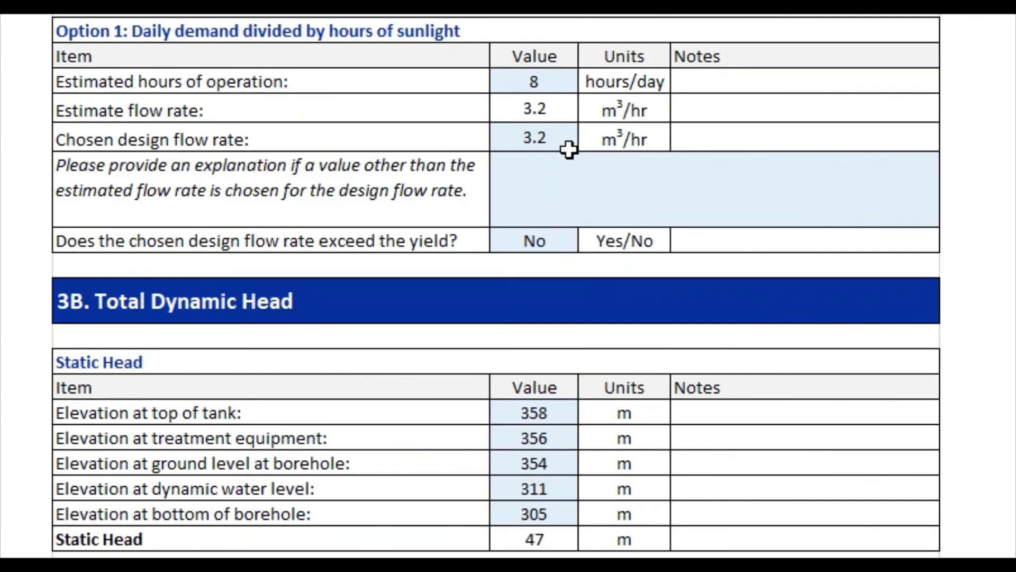
pyautogui.click(559, 138)
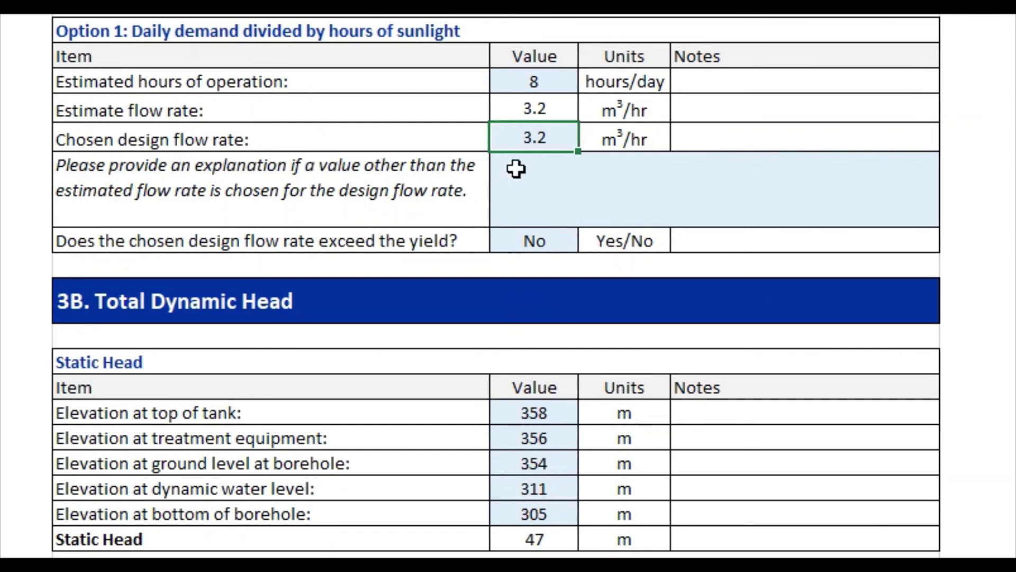
pyautogui.scroll(-10, 588, 212)
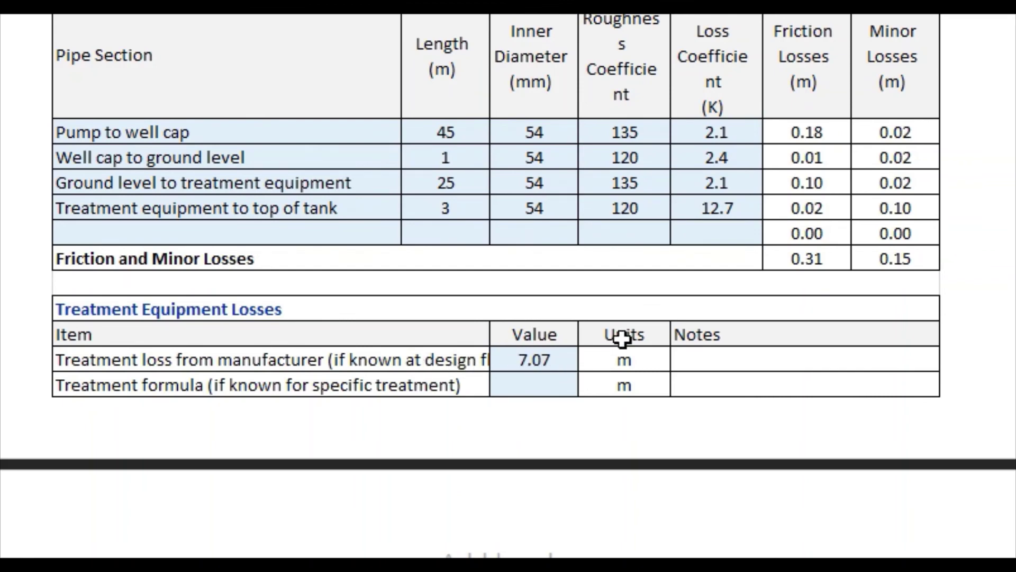
pyautogui.scroll(-5, 645, 329)
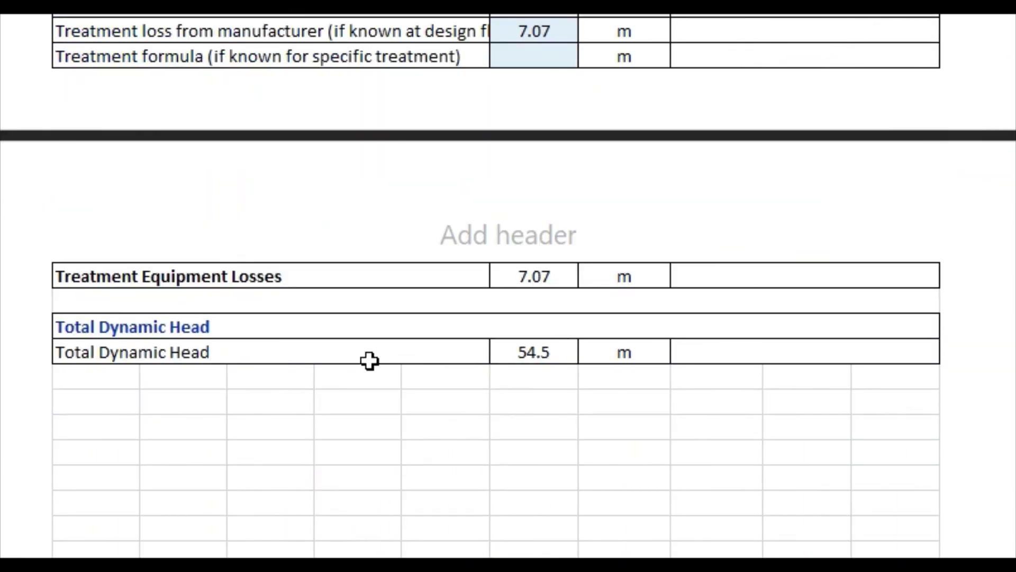